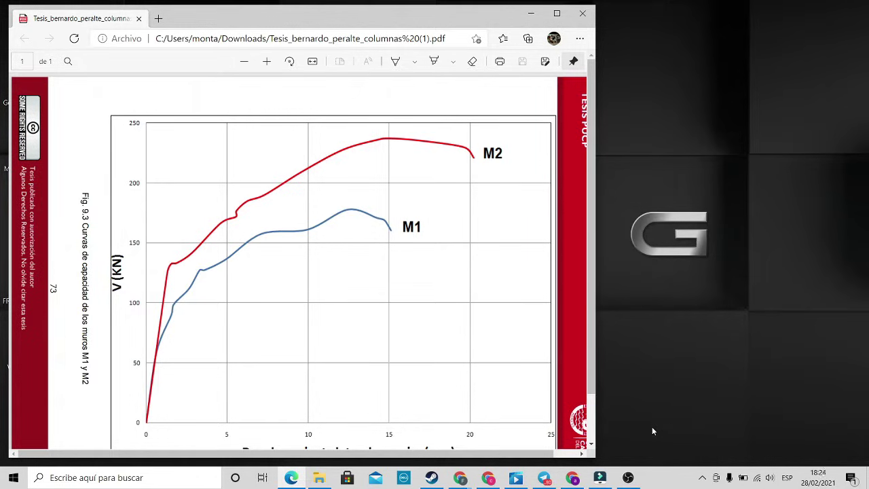
Step: Check the M1 and M2 curves in the thesis PDF, then return to the Libro 3 workbook
scroll(531, 364, "down", 1)
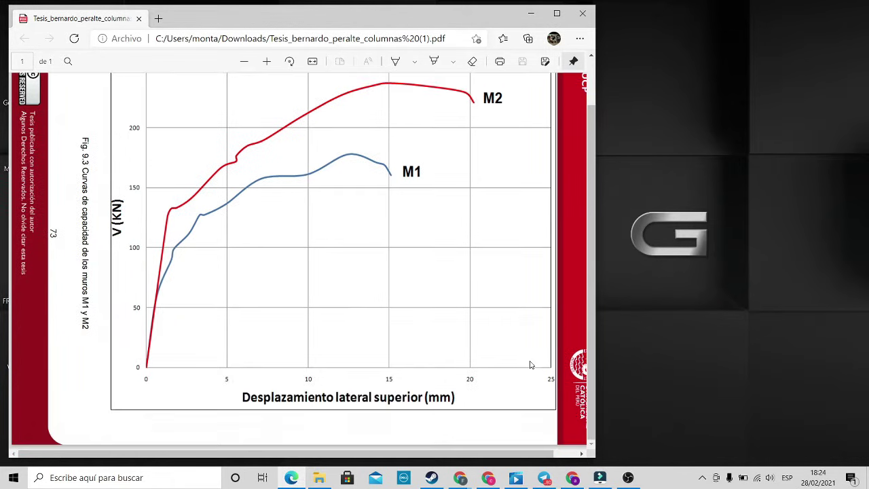
scroll(526, 370, "up", 1)
left_click(462, 479)
left_click(565, 434)
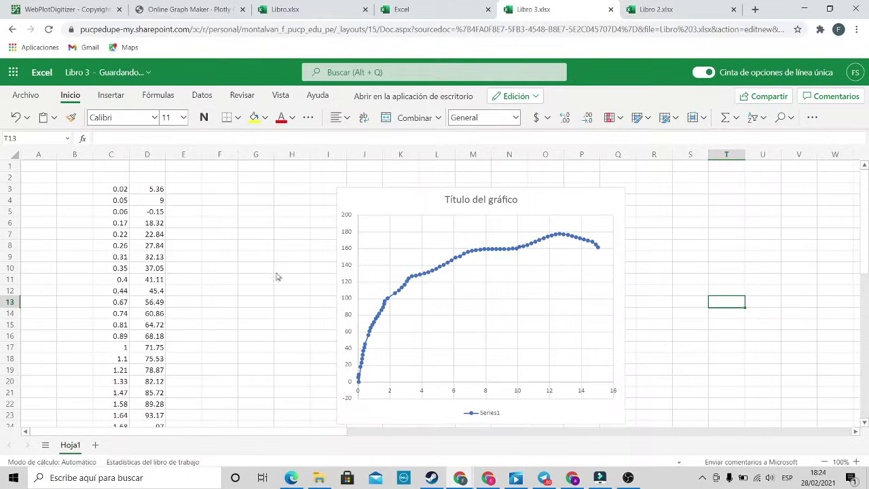
key("alt+Tab")
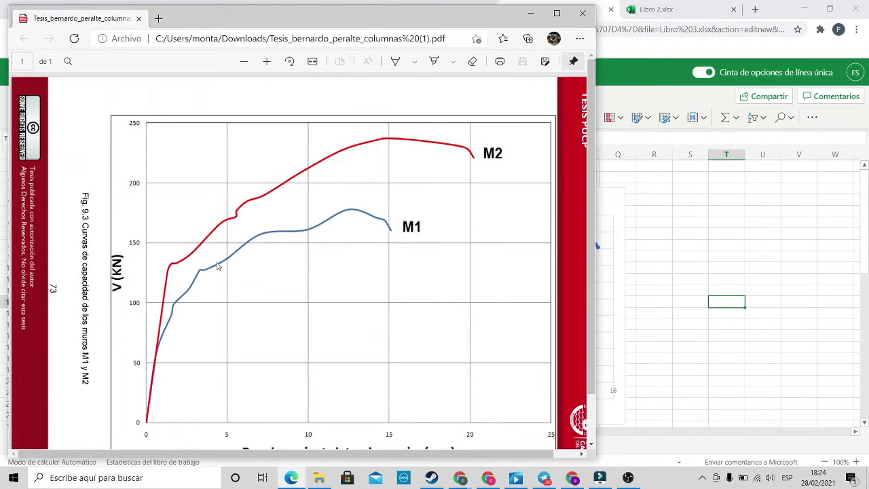
key("alt+Tab")
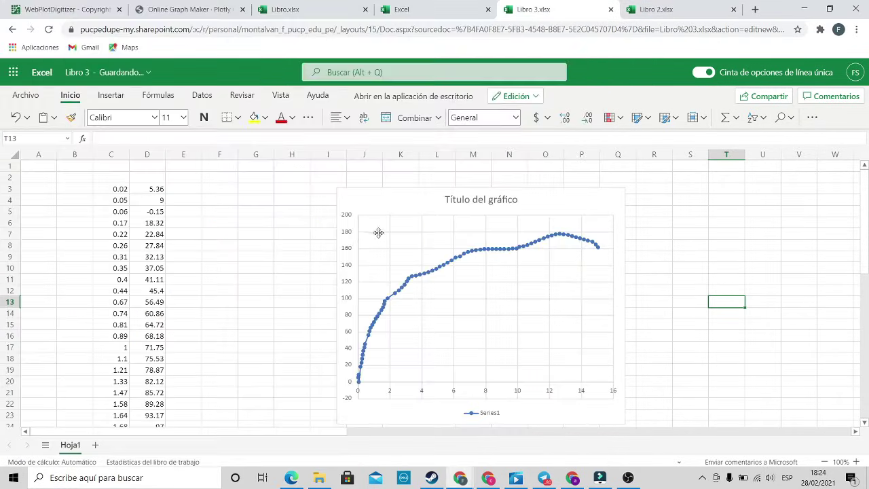
Step: Select the pasted M1 data in columns C and D, then select its scatter chart
left_click_drag(113, 190, 176, 384)
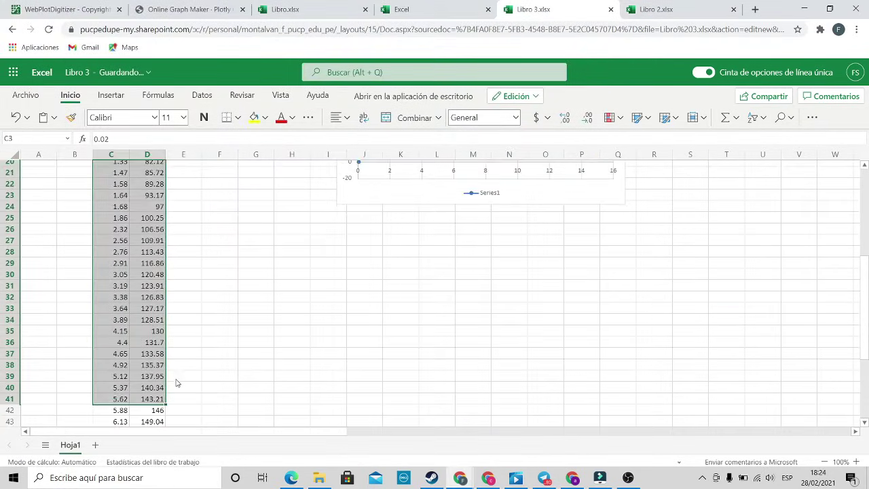
scroll(237, 330, "up", 6)
left_click(524, 336)
left_click(634, 316)
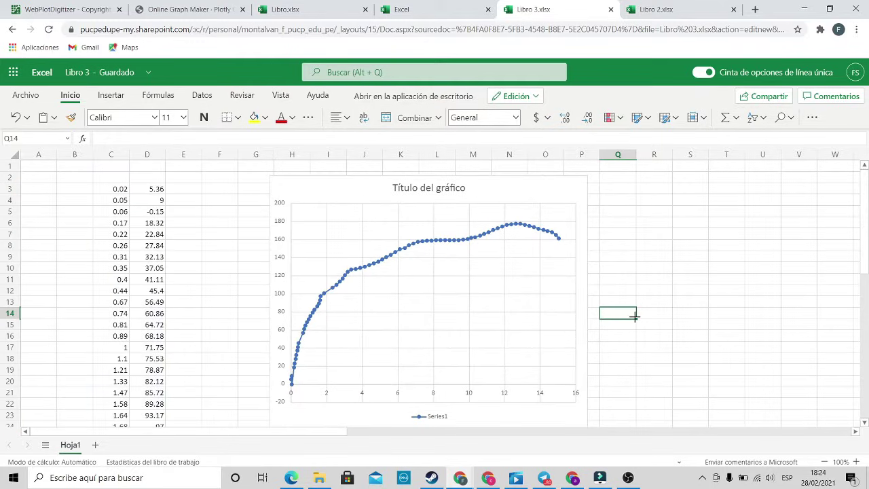
left_click(442, 307)
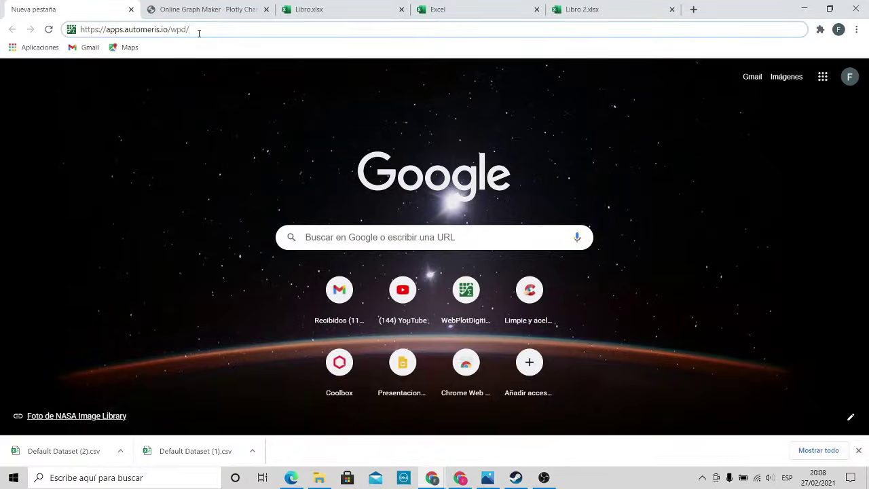
Step: Launch WebPlotDigitizer and load the Captura 1 graph image
key("Return")
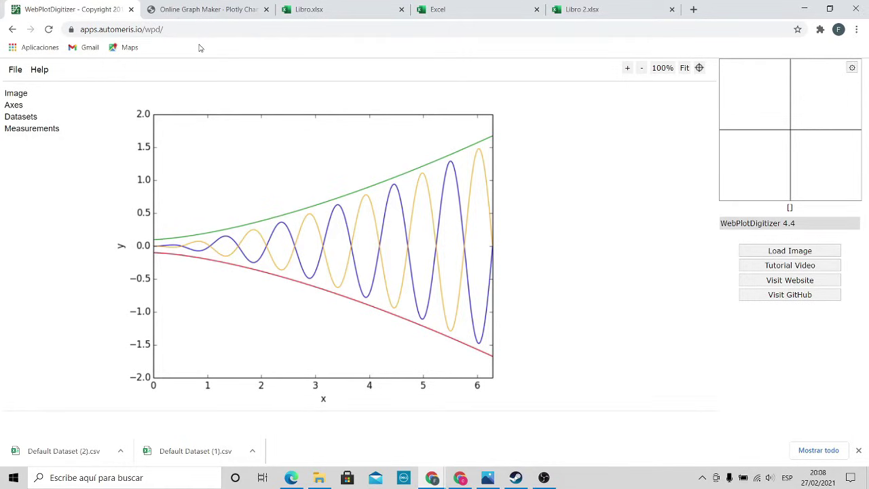
left_click(15, 70)
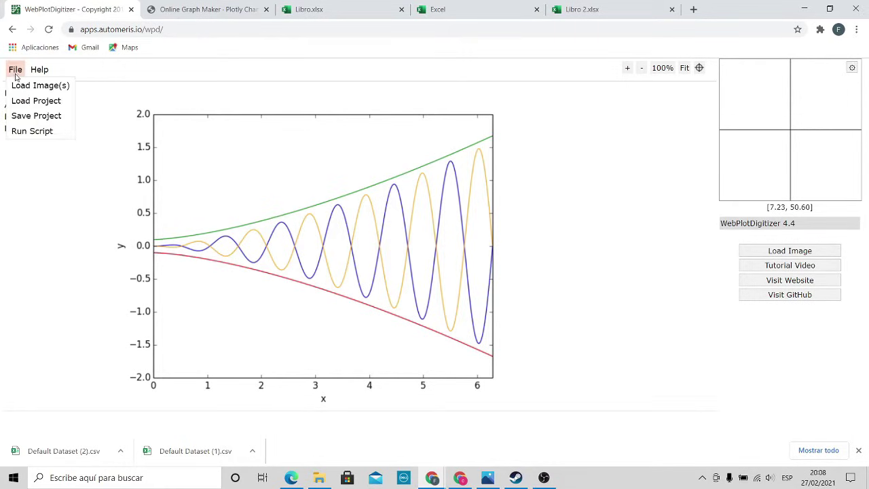
left_click(24, 87)
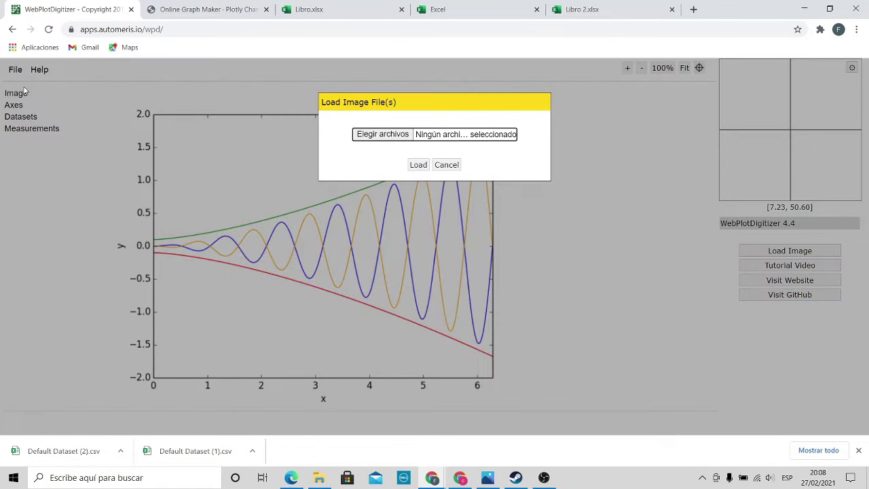
left_click(392, 136)
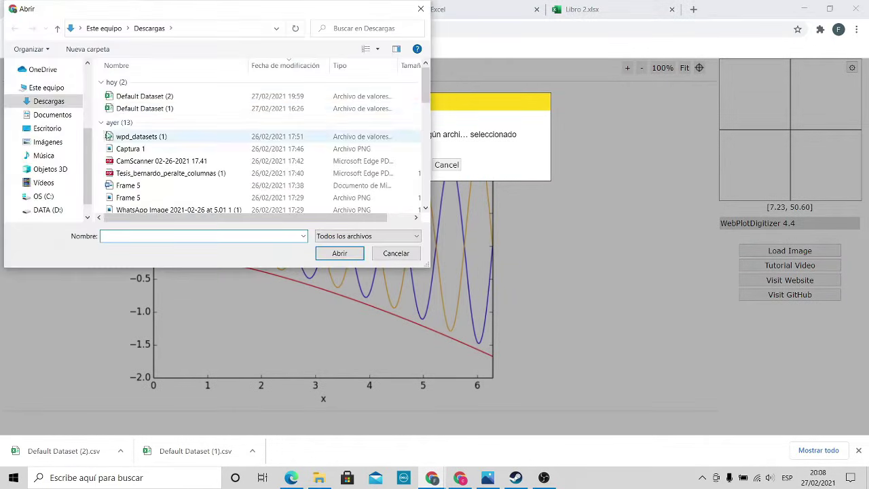
left_click(153, 148)
left_click(340, 253)
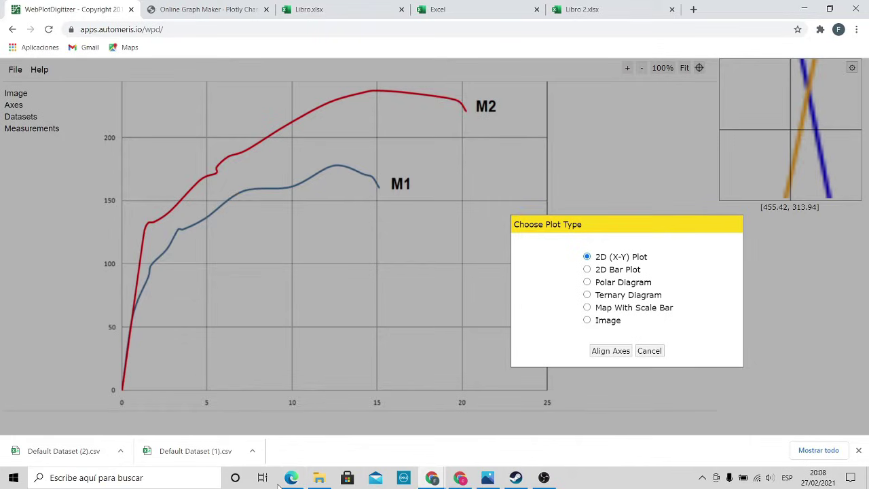
Step: Bring the thesis PDF back up and scroll through the figure for reference
key("alt+Tab")
scroll(269, 306, "up", 5)
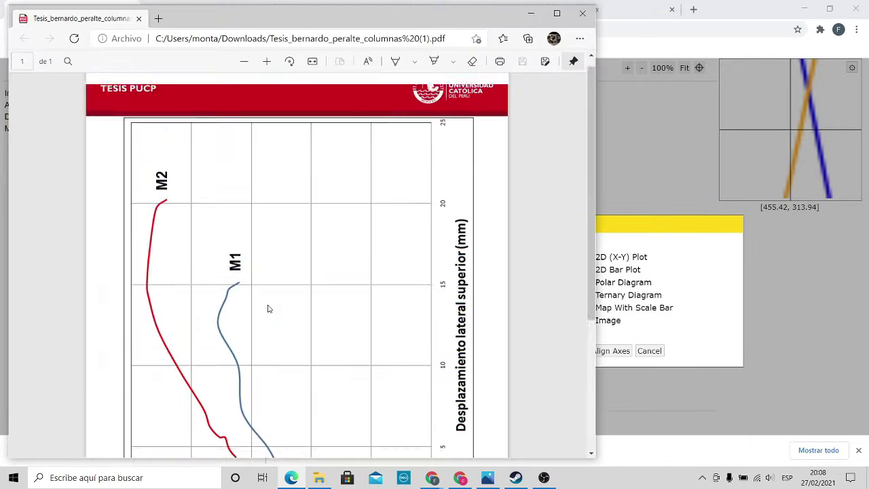
scroll(270, 333, "down", 5)
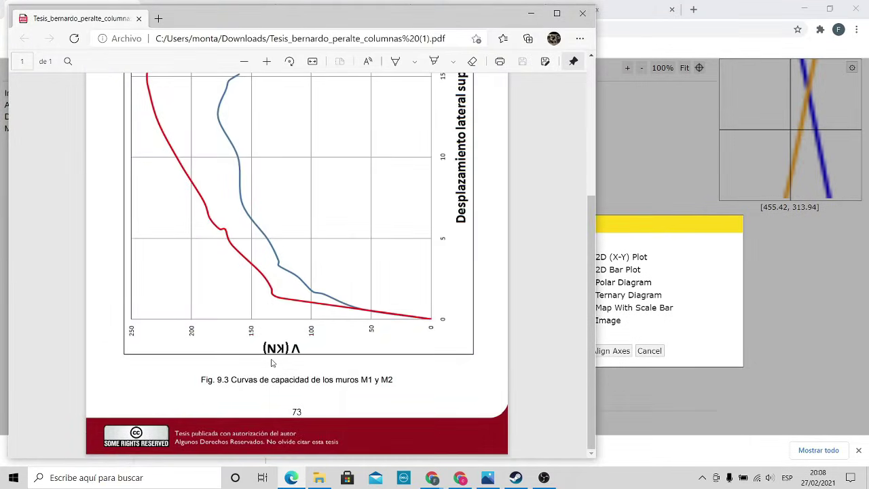
scroll(289, 373, "up", 3)
scroll(288, 370, "down", 3)
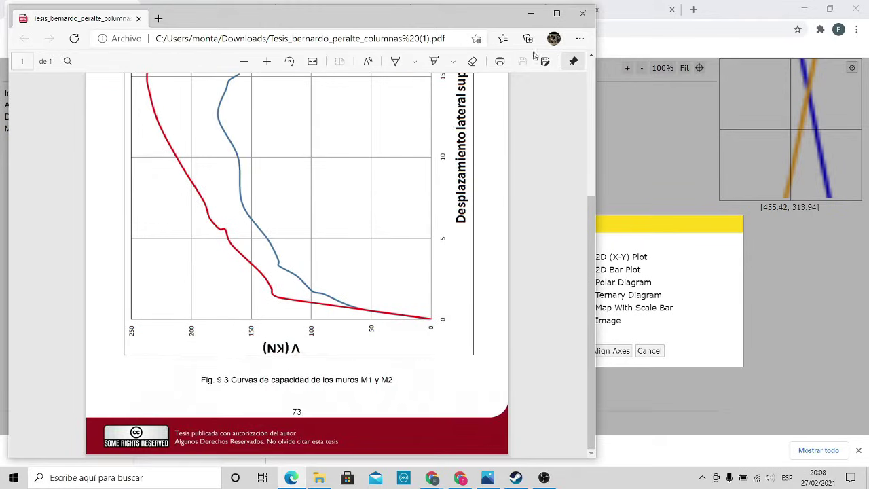
Step: Return to WebPlotDigitizer, keep the X-Y plot type and begin axis alignment
left_click(529, 15)
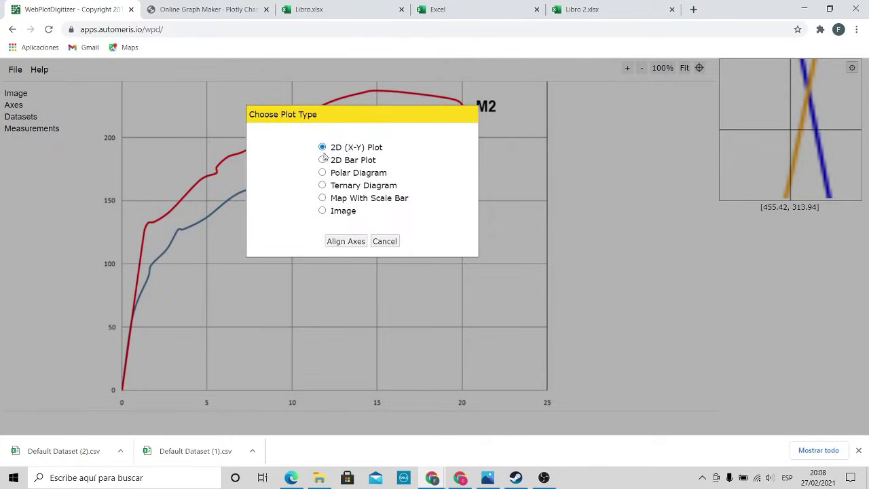
left_click(343, 242)
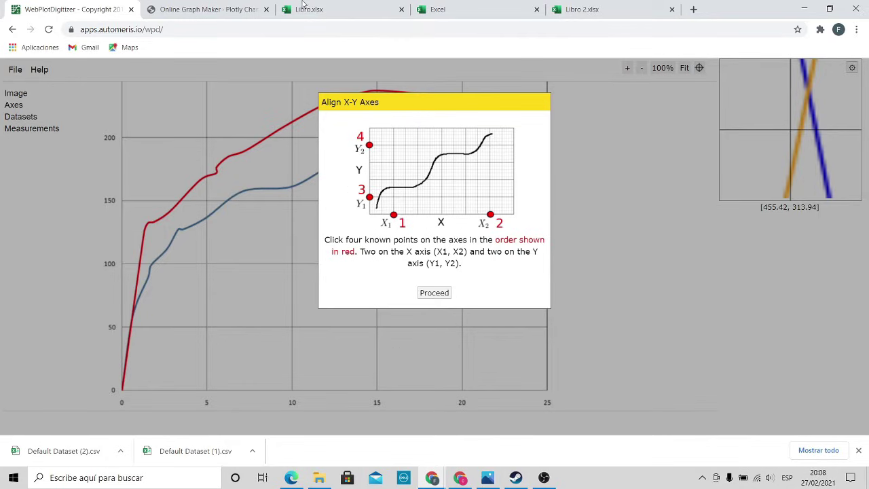
left_click(434, 293)
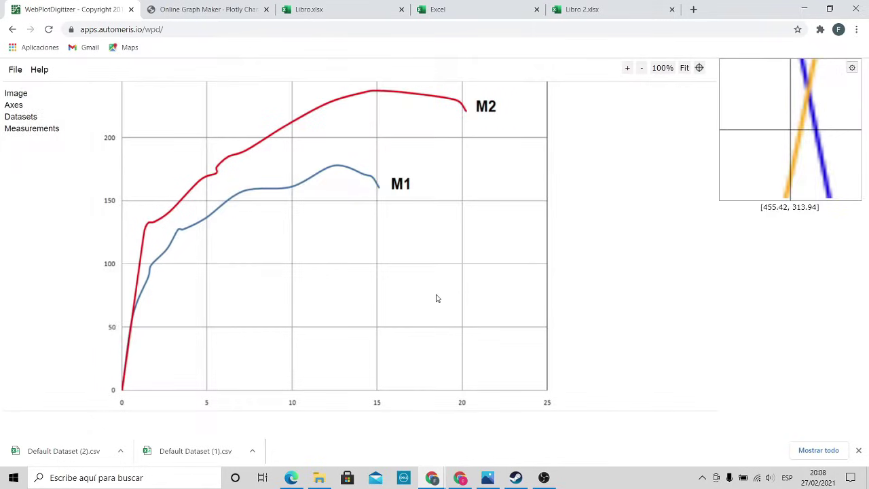
Step: Place X1 at 5, X2 at 20, Y1 at 50 and Y2 at 200 on the axes
left_click(207, 390)
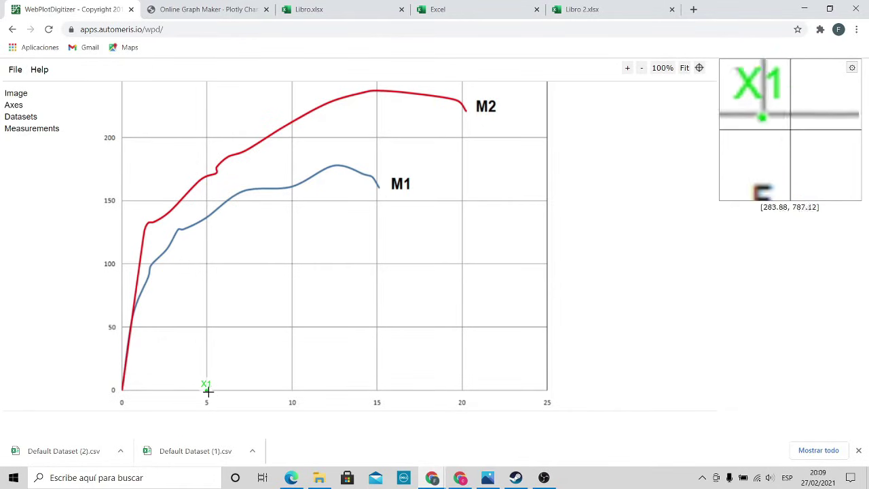
left_click(457, 392)
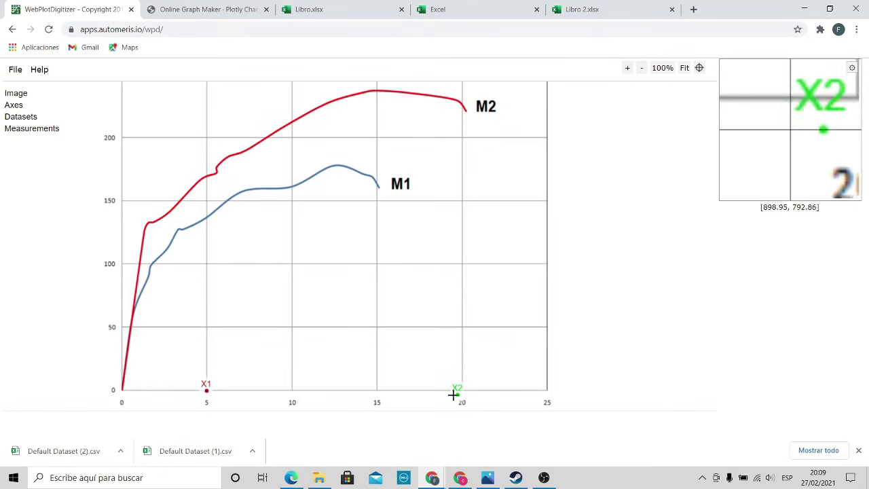
key("Up")
key("Up")
key("Up")
key("Up")
key("Up")
key("Down")
key("Down")
key("Down")
key("Down")
key("Down")
key("Down")
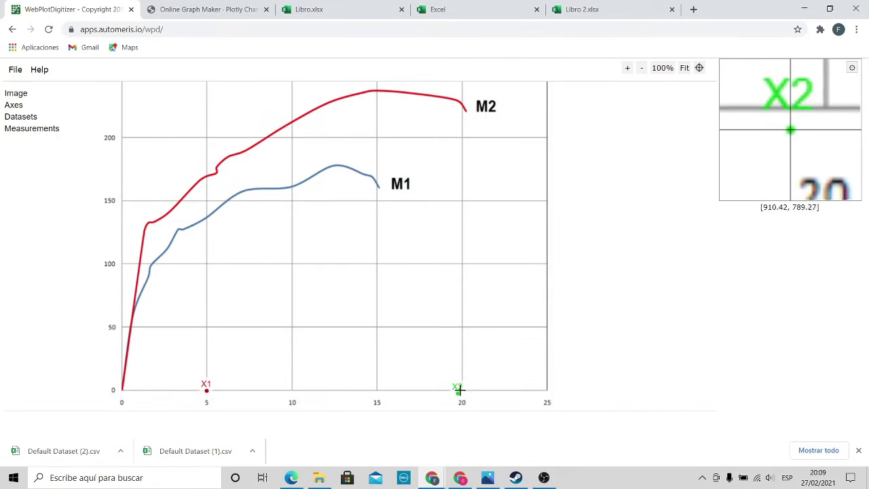
key("Up")
key("Up")
key("Up")
key("Right")
key("Right")
key("Right")
key("Right")
key("Right")
key("Right")
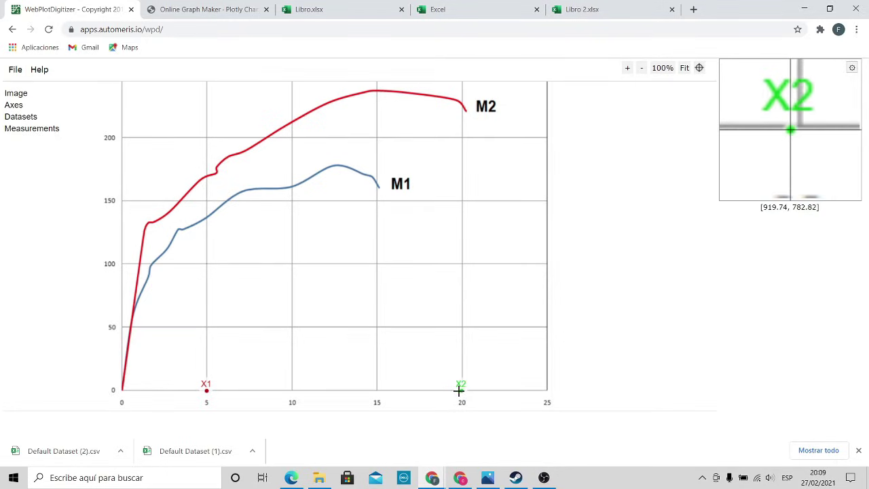
left_click(119, 327)
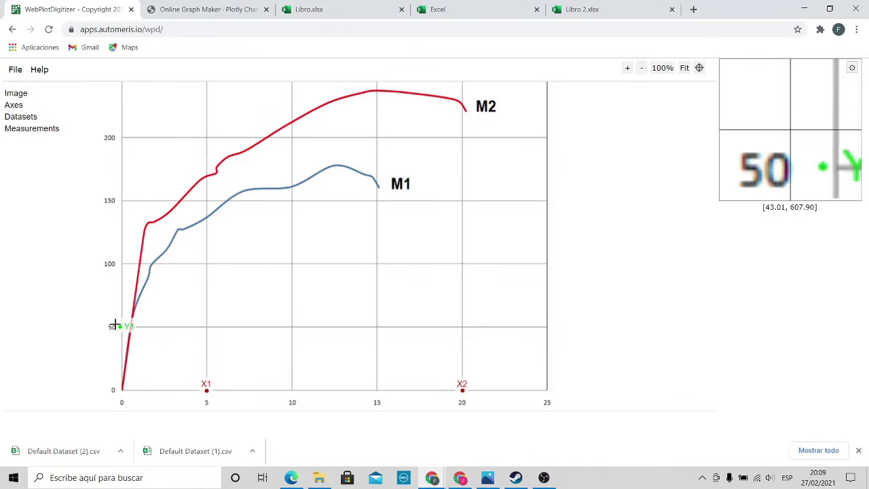
left_click(121, 137)
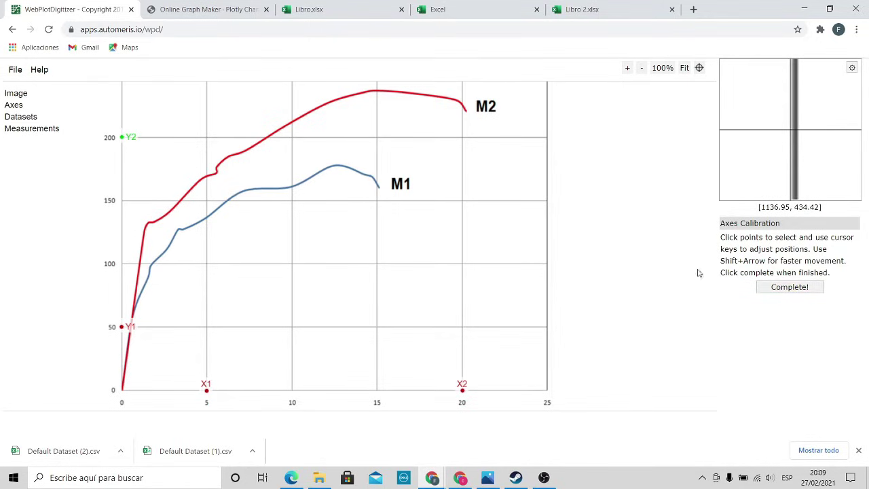
left_click(791, 287)
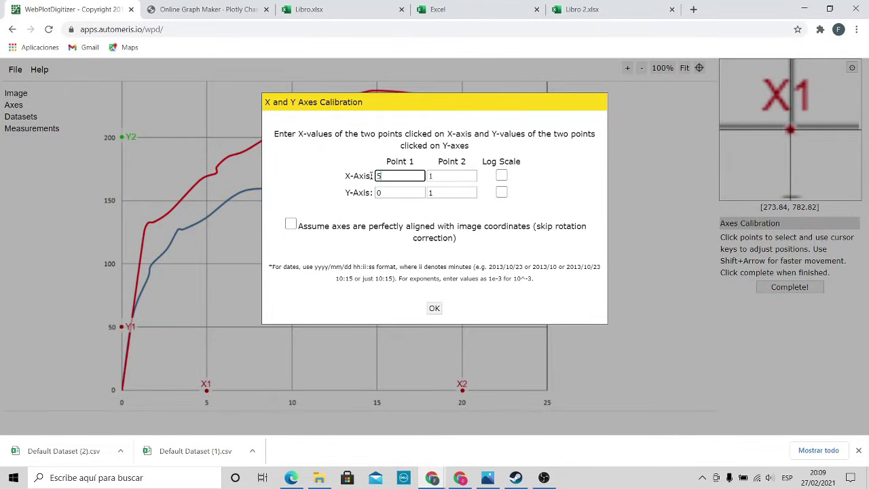
Step: Enter calibration values 5 and 20 for X, 50 and 200 for Y, and confirm
type("5")
key("Tab")
type("20")
key("Tab")
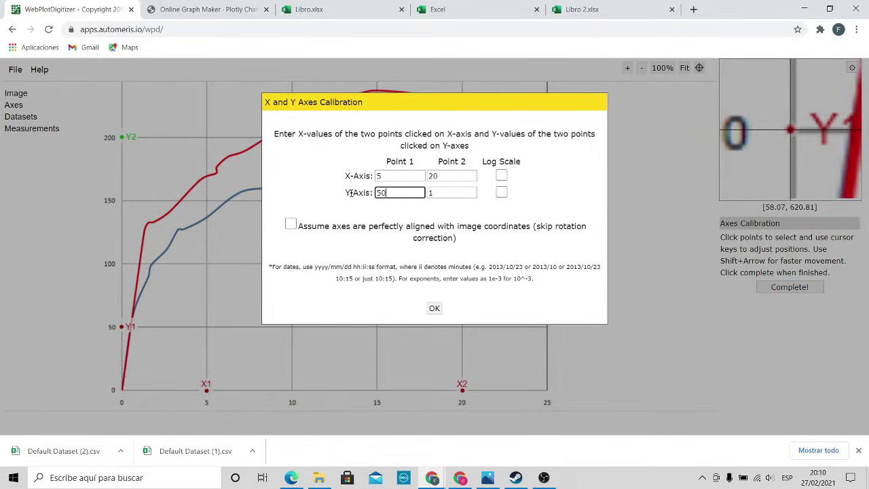
key("Tab")
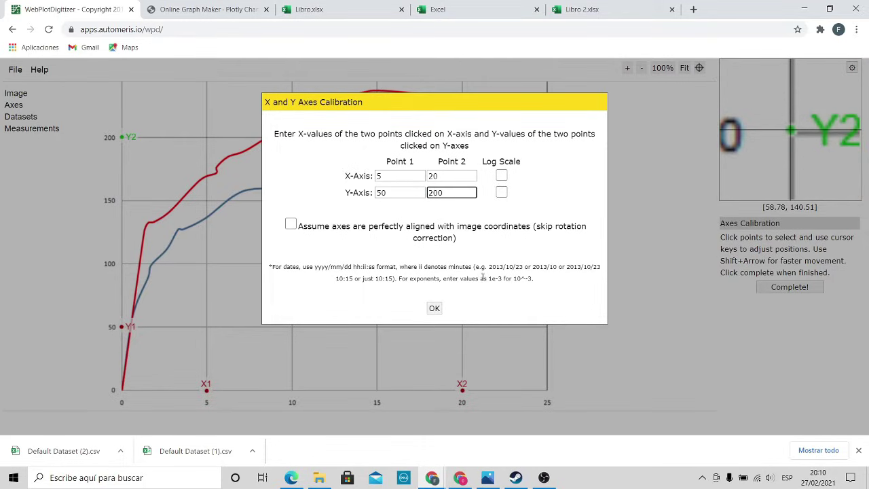
left_click(435, 308)
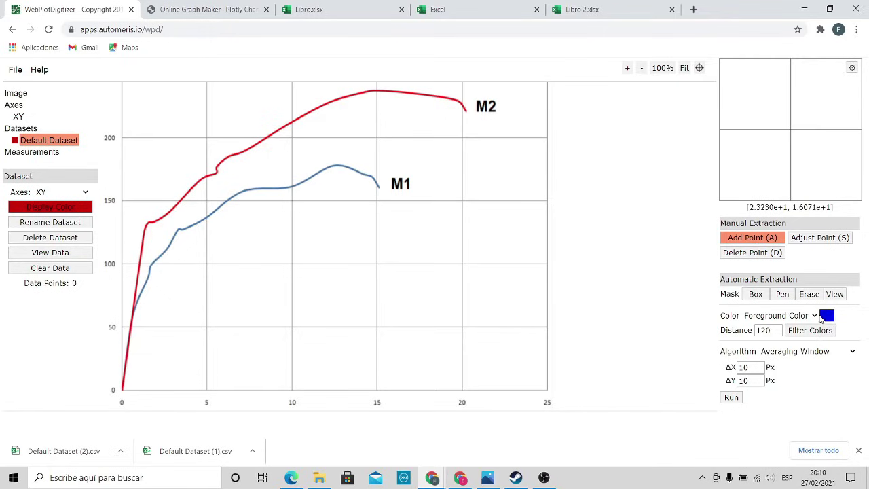
Step: Set the extraction foreground colour to the M1 curve's blue and run automatic extraction
left_click(827, 317)
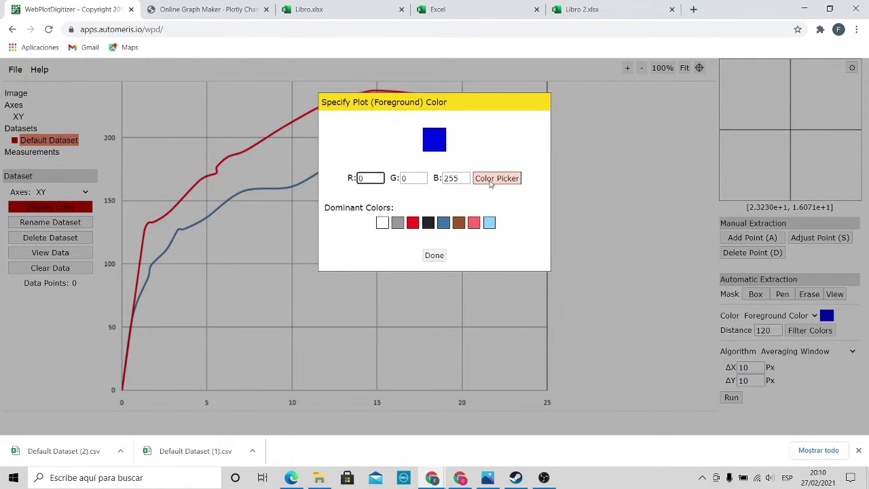
left_click(494, 179)
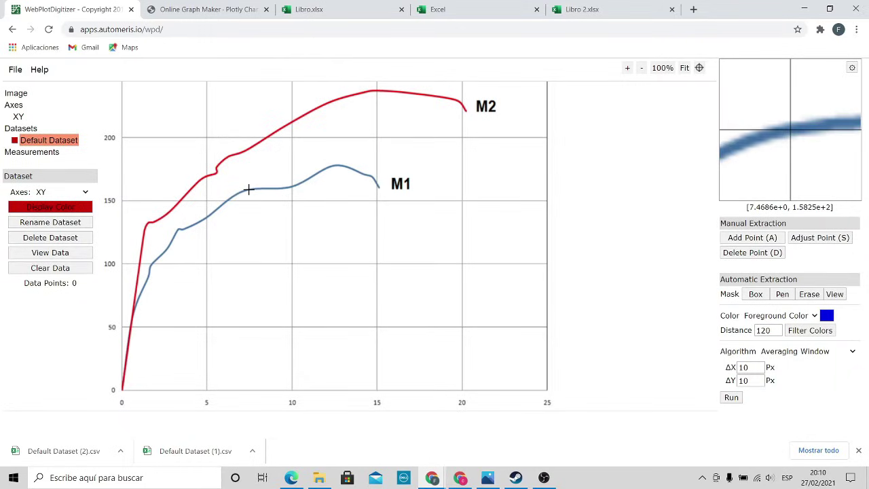
left_click(248, 190)
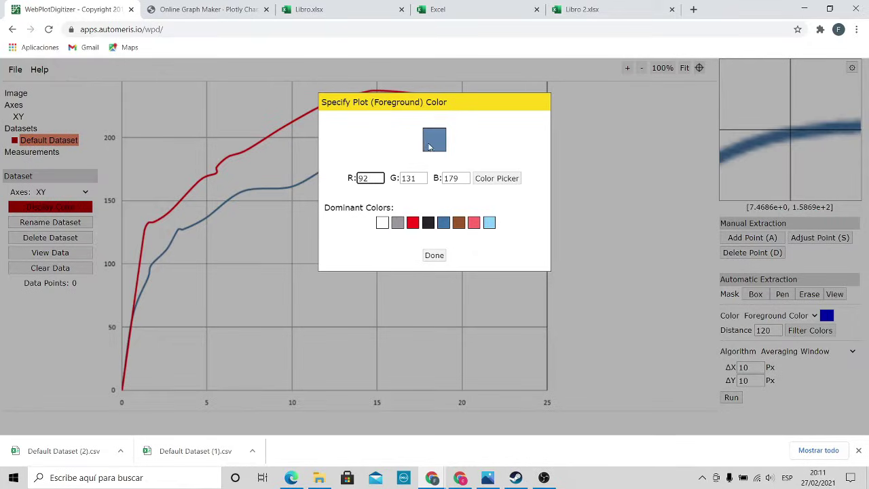
left_click(434, 255)
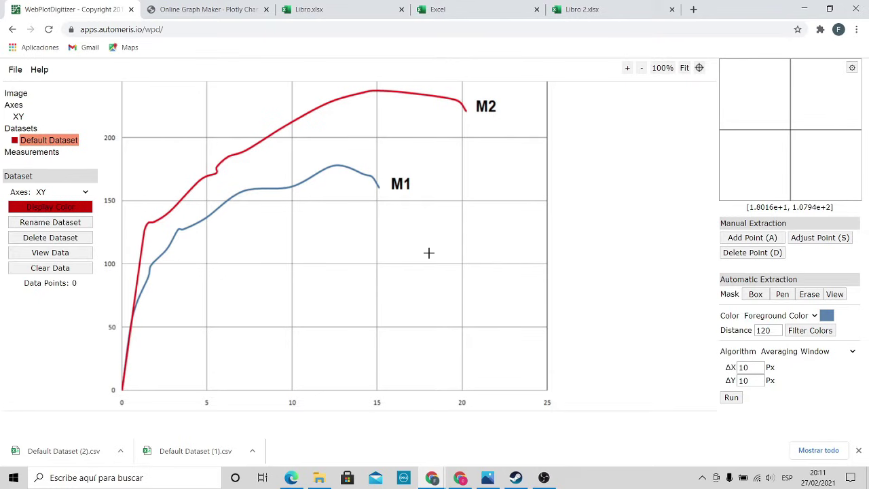
left_click(731, 398)
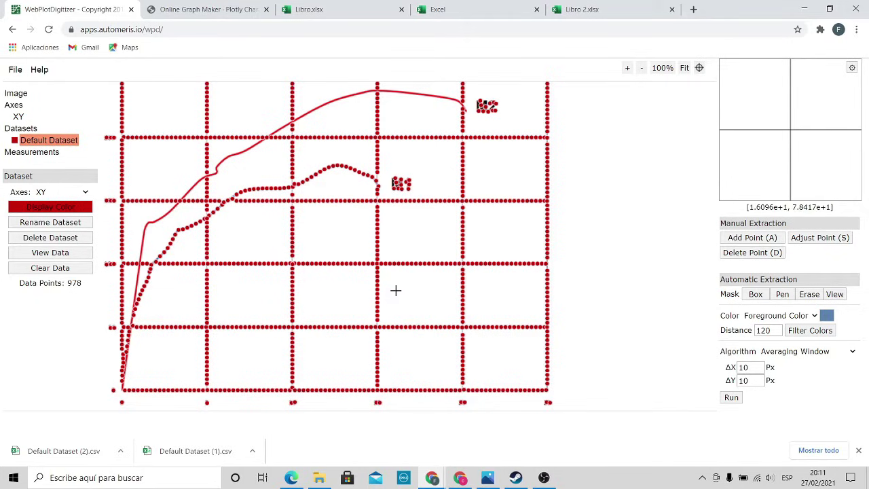
Step: Paint a mask covering only the M1 curve, trim the excess, and rerun extraction for 85 points
left_click(782, 294)
mouse_move(381, 183)
left_mouse_down()
mouse_move(321, 171)
mouse_move(400, 322)
mouse_move(438, 346)
left_mouse_up()
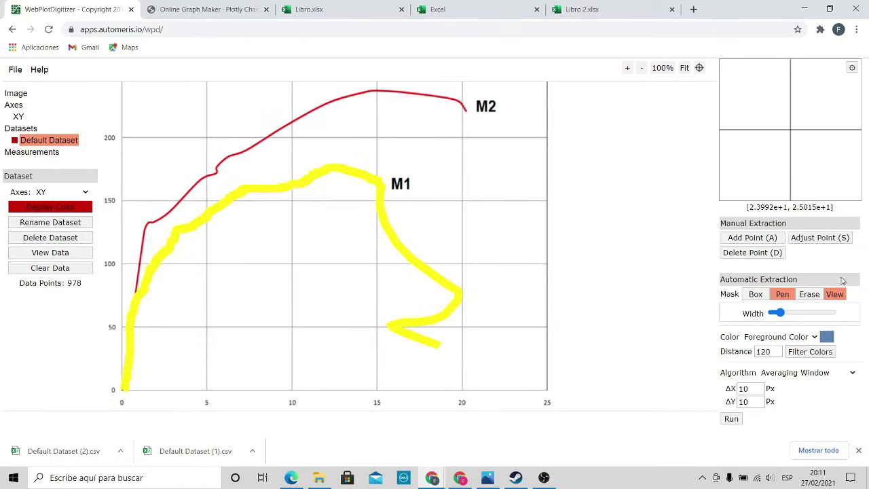
left_click(809, 294)
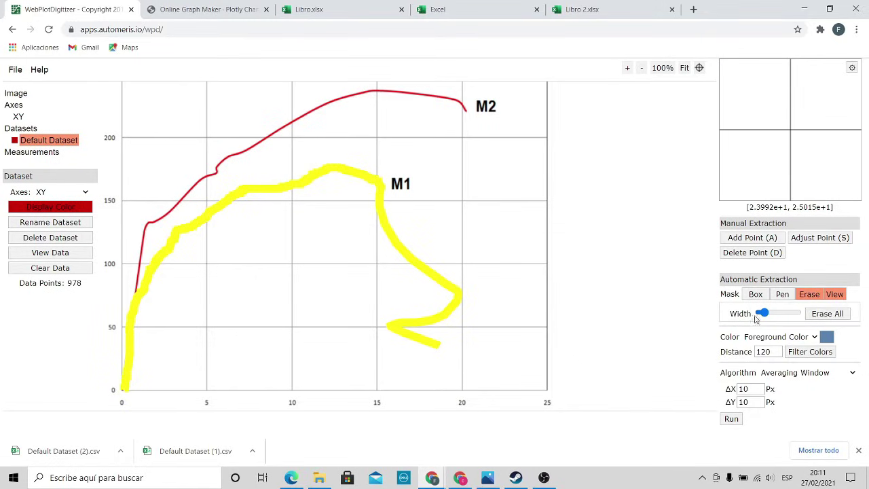
left_click_drag(411, 376, 415, 316)
left_click_drag(763, 313, 783, 313)
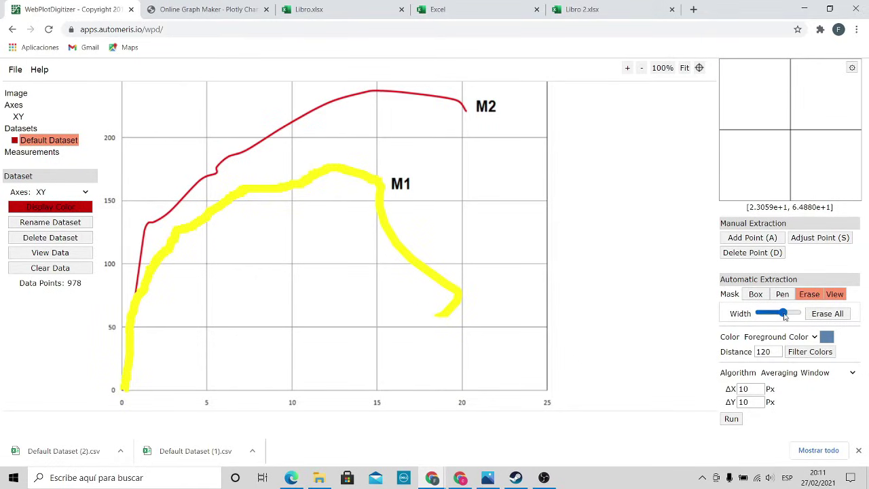
mouse_move(448, 301)
left_mouse_down()
mouse_move(405, 262)
mouse_move(375, 215)
mouse_move(370, 174)
left_mouse_up()
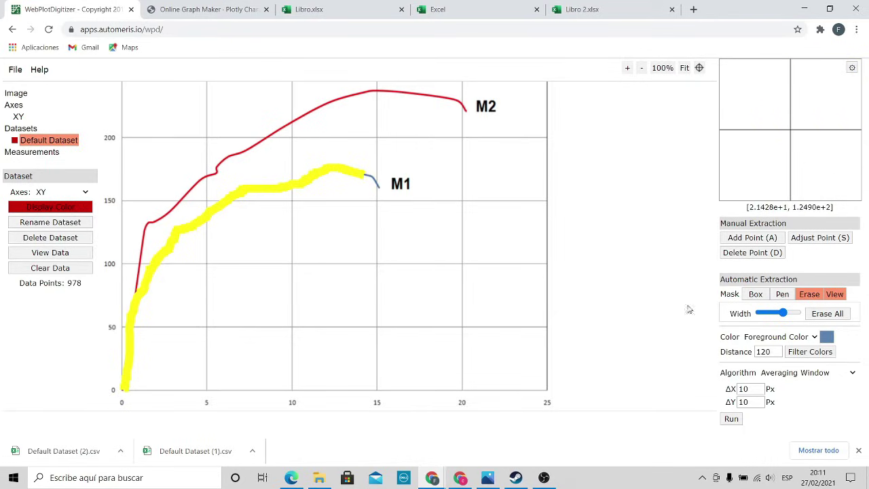
left_click(783, 294)
left_click_drag(366, 176, 378, 188)
left_click(731, 418)
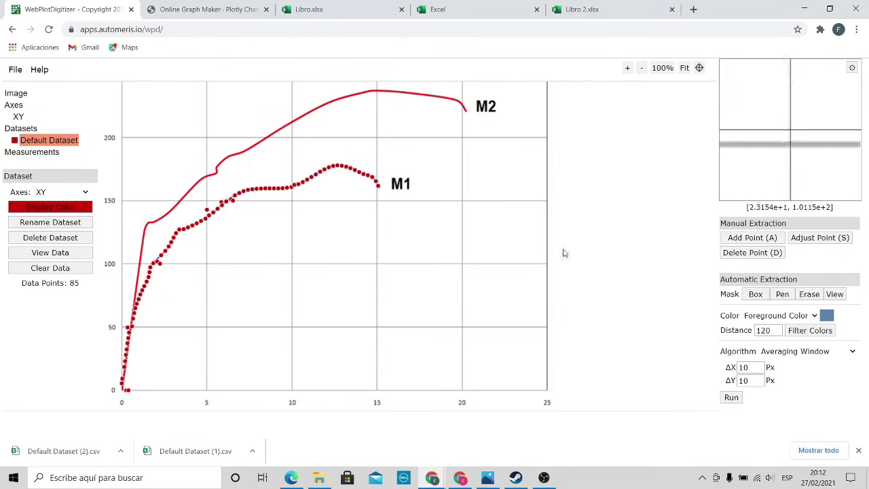
Step: Delete the stray points beside and near the base of the M1 curve
left_click(747, 255)
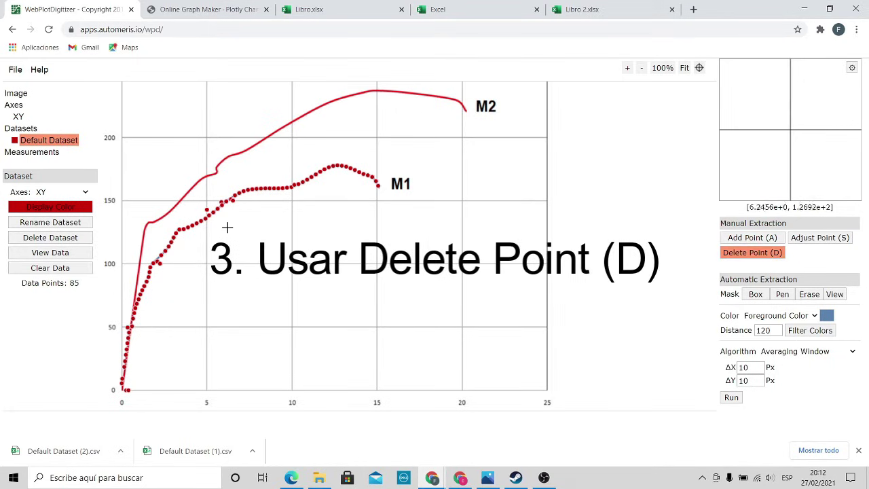
left_click(206, 210)
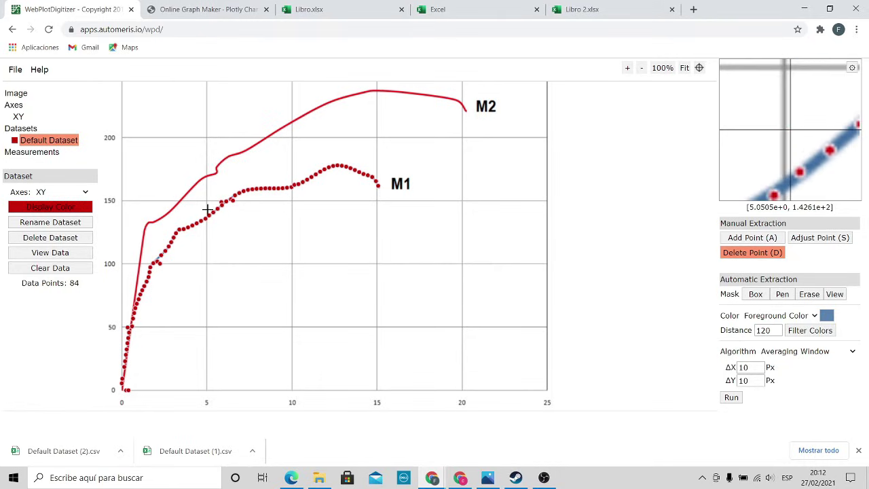
left_click(159, 264)
left_click(155, 261)
left_click(126, 389)
left_click(127, 350)
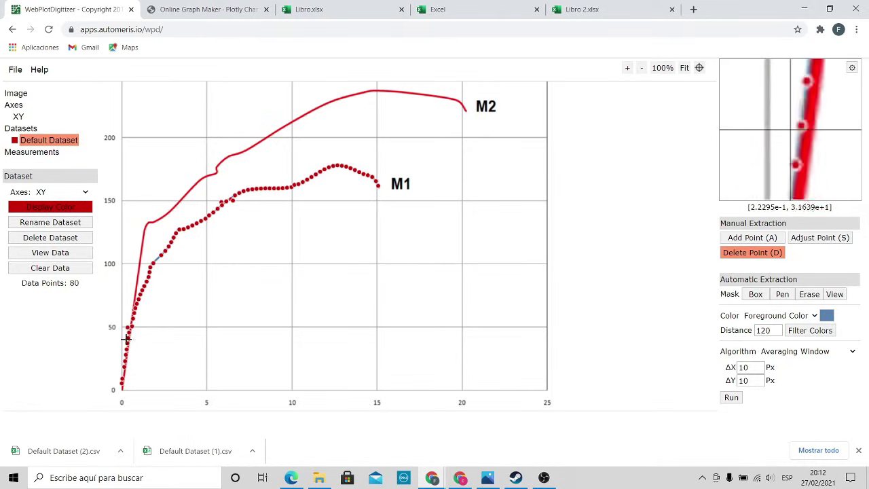
left_click(129, 327)
left_click(129, 326)
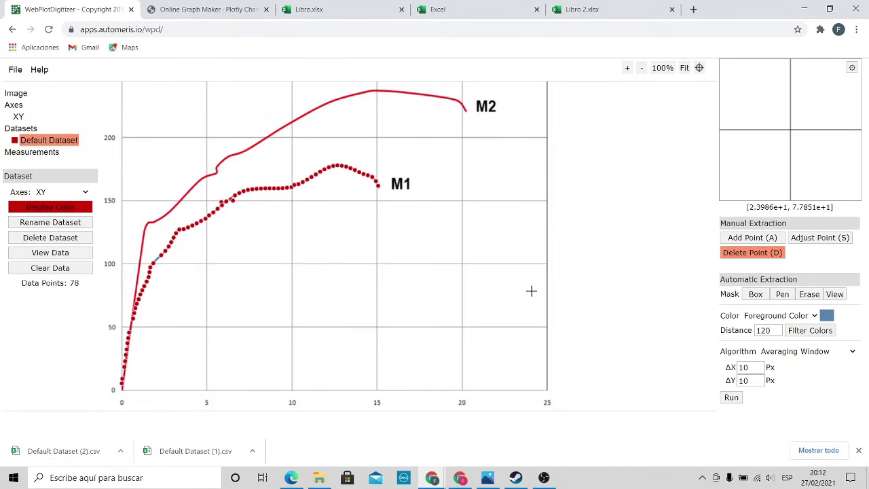
Step: Add a point at the curve's start and remove surplus points, leaving 77
left_click(752, 240)
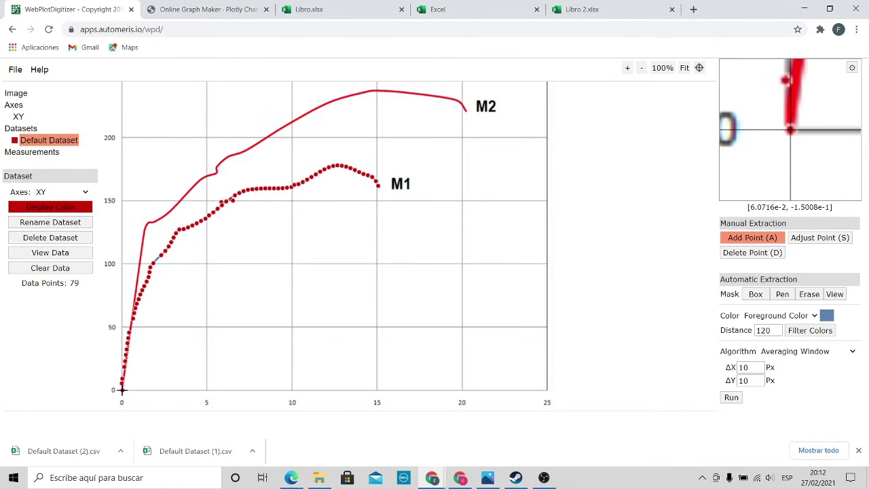
left_click(172, 231)
key("d")
left_click(172, 232)
left_click(171, 232)
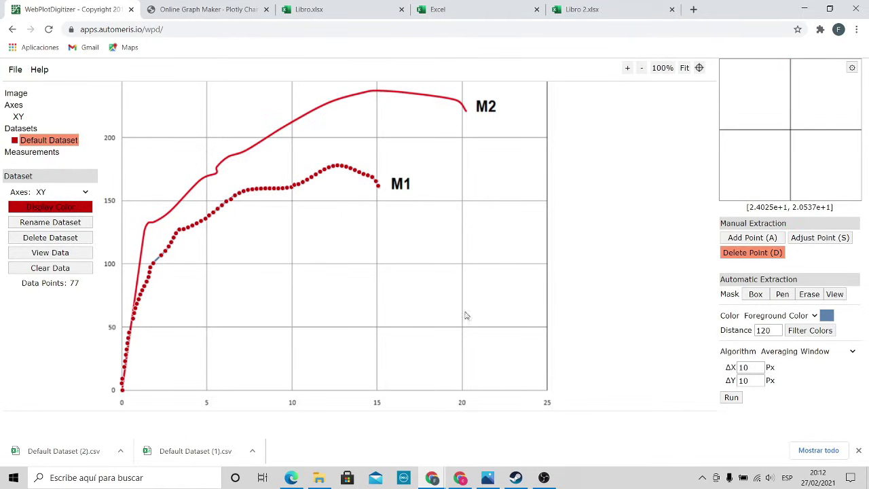
Step: Show the acquired M1 data rounded to 2 fixed decimal digits
left_click(62, 258)
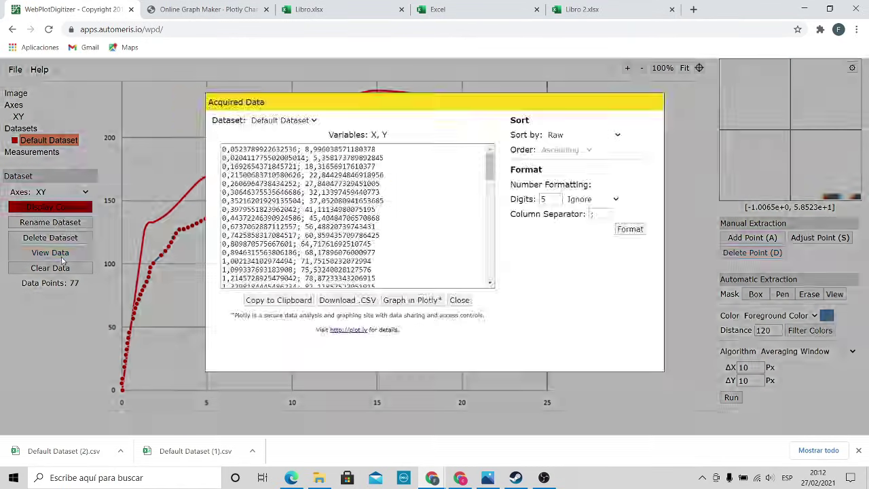
scroll(339, 258, "down", 2)
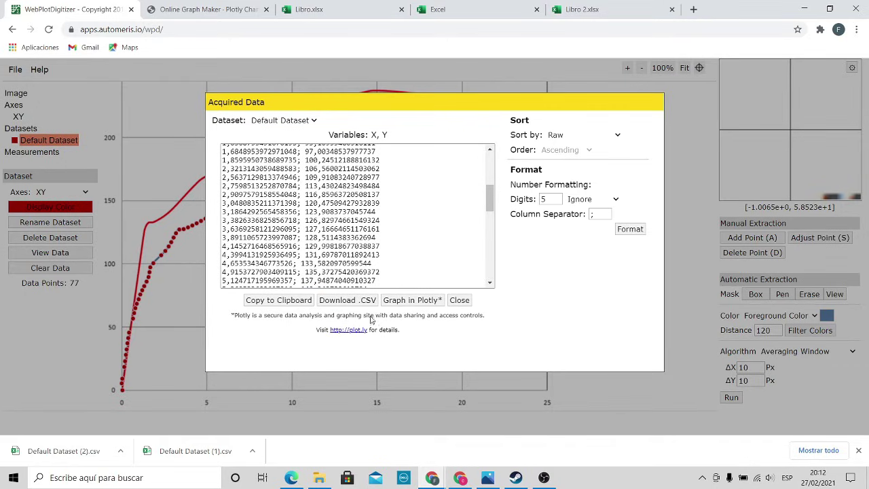
scroll(397, 157, "up", 3)
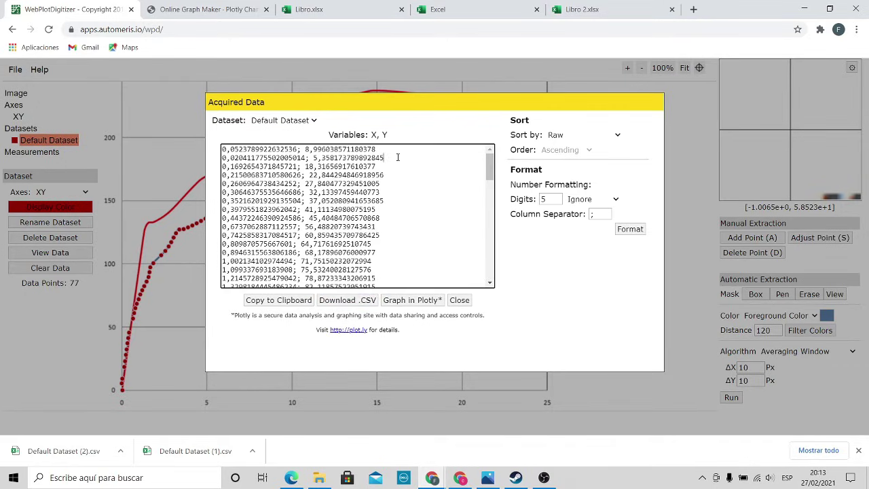
double_click(552, 199)
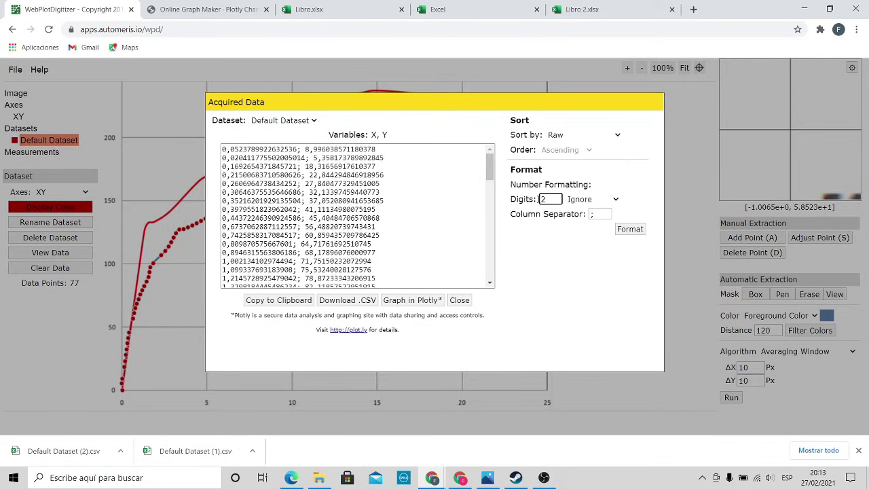
left_click(602, 199)
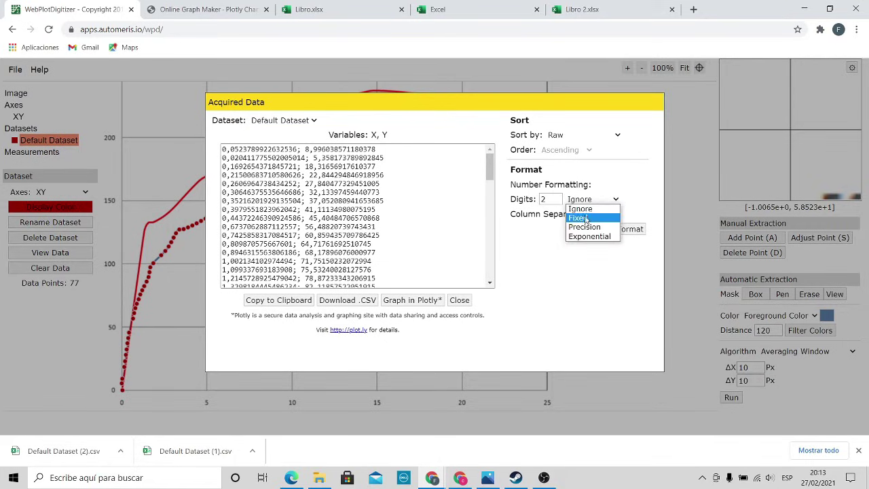
left_click(588, 219)
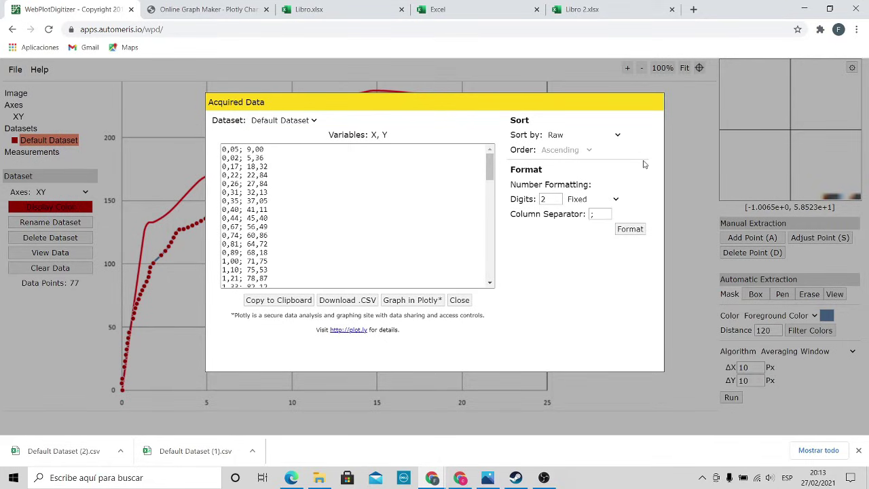
Step: Sort the M1 points by ascending X and select all the data rows
left_click(615, 138)
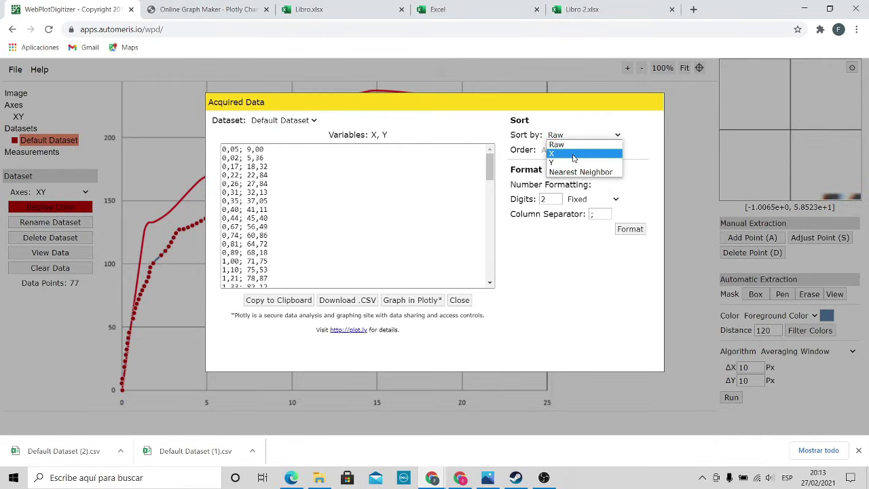
left_click(226, 192)
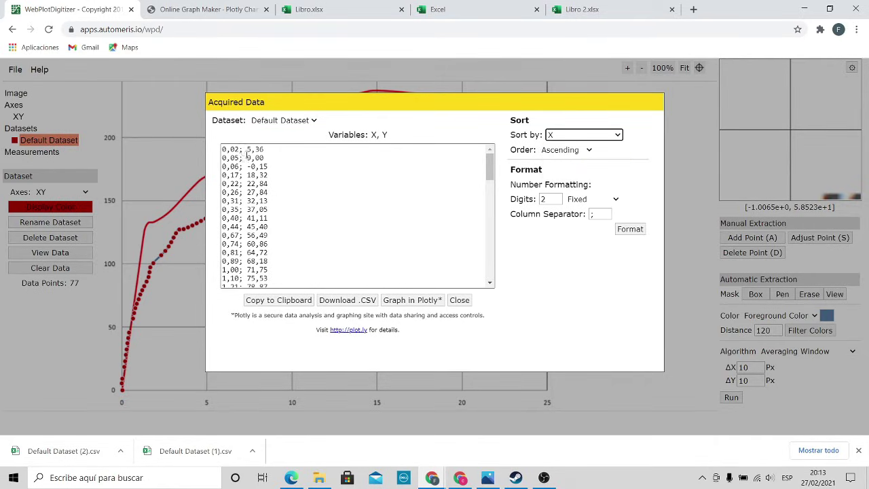
scroll(247, 154, "down", 5)
scroll(271, 149, "up", 5)
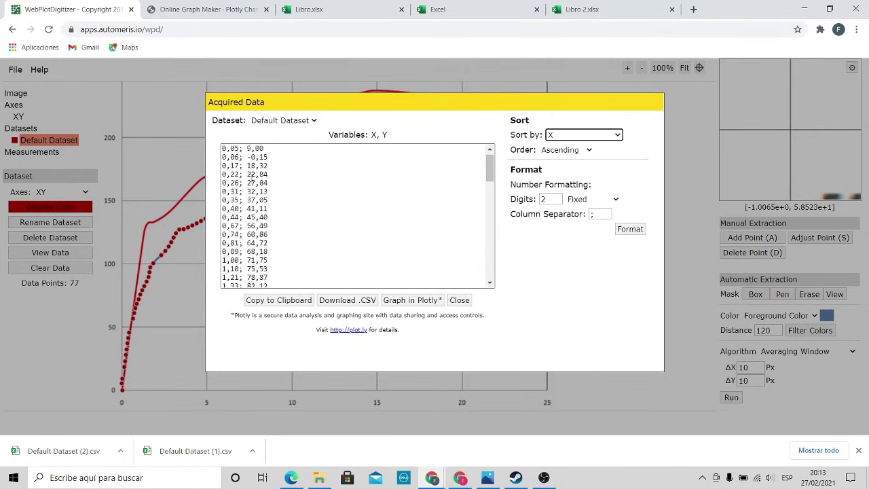
scroll(250, 178, "up", 1)
left_click_drag(222, 149, 314, 410)
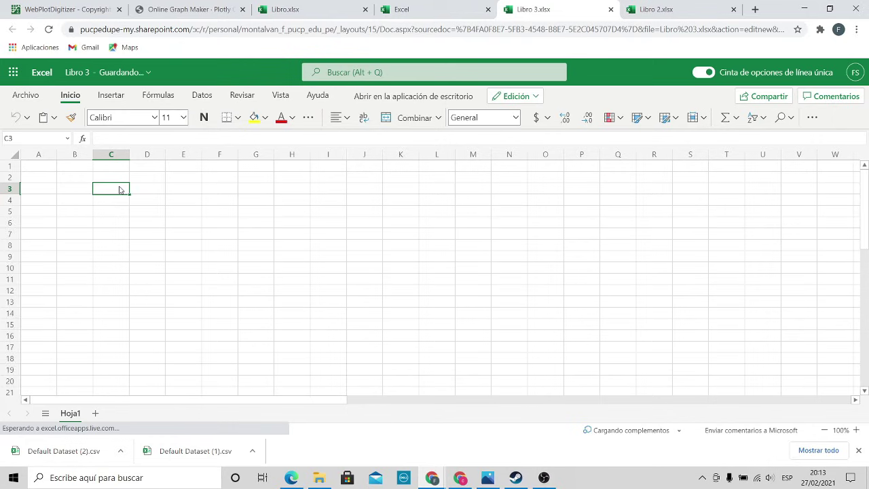
Step: Paste the 77 copied M1 'x; y' rows into Libro 3 starting at cell C3
key("ctrl+v")
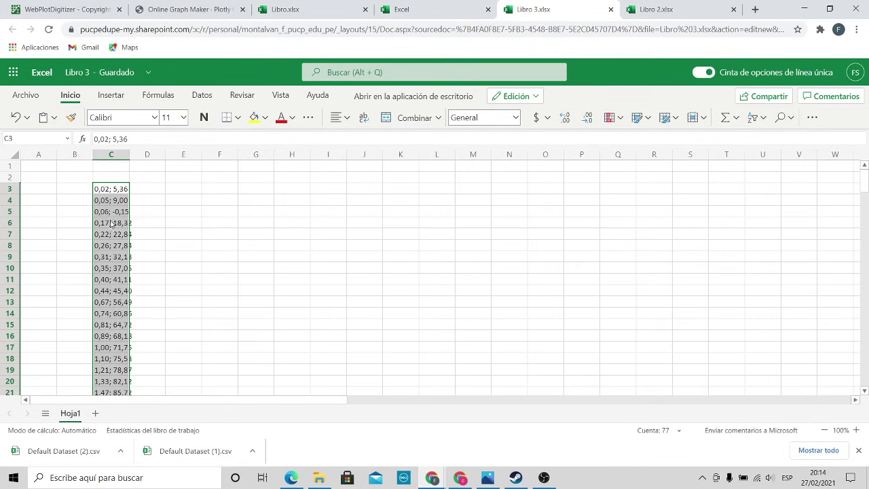
scroll(111, 340, "down", 6)
scroll(110, 339, "up", 6)
left_click(202, 99)
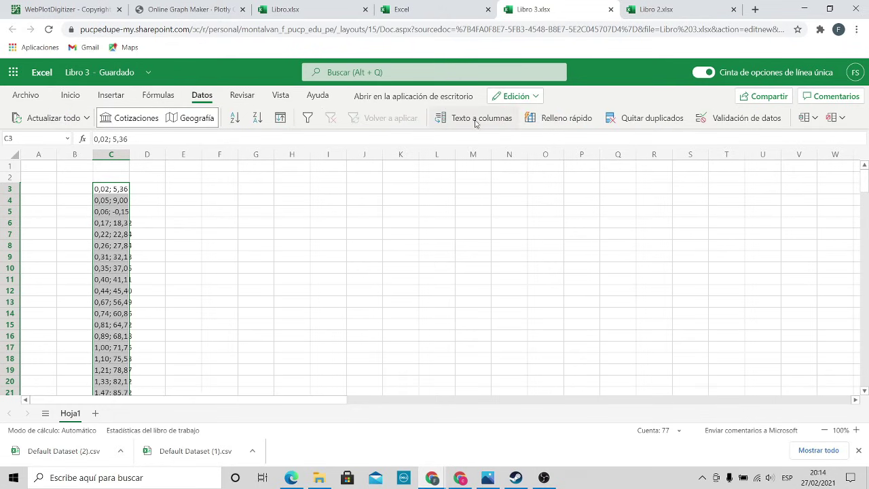
Step: Split the pasted M1 rows on semicolons into X in column C and Y in column D
left_click(478, 118)
left_click(210, 244)
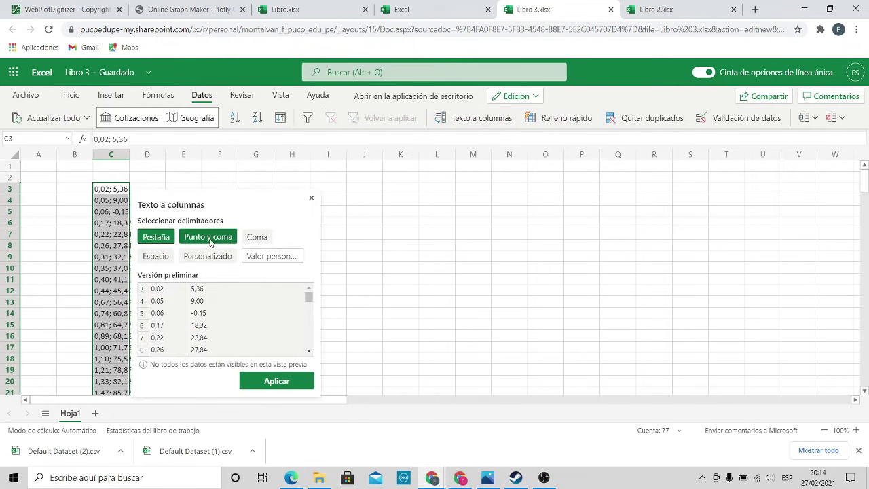
left_click(276, 378)
scroll(129, 204, "down", 6)
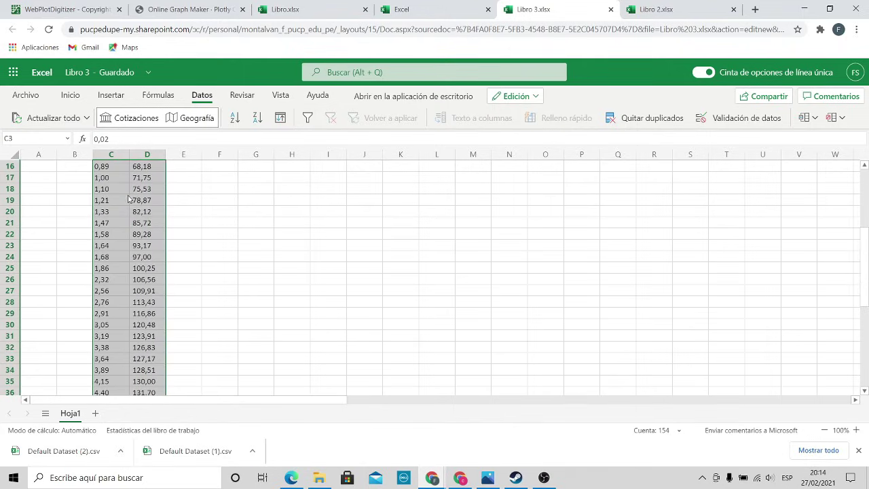
scroll(131, 211, "up", 6)
Step: Replace every decimal comma with a period across the sheet
key("ctrl+b")
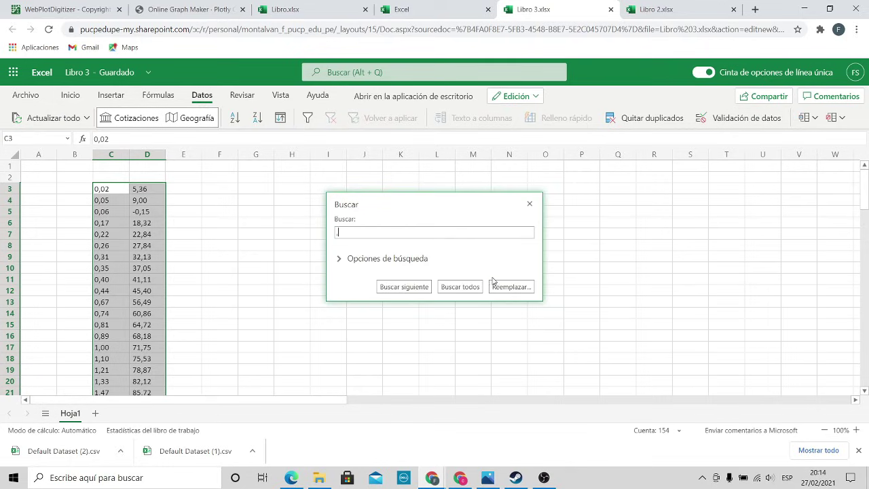
left_click(493, 285)
left_click(349, 247)
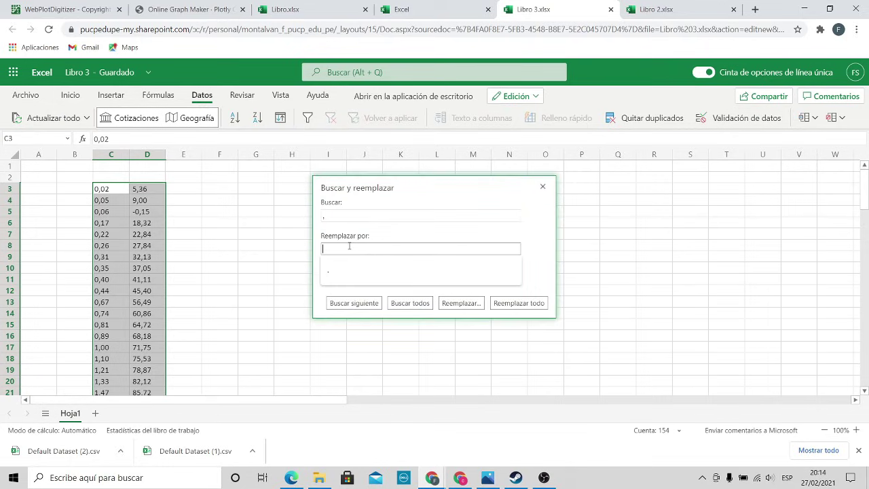
type(".")
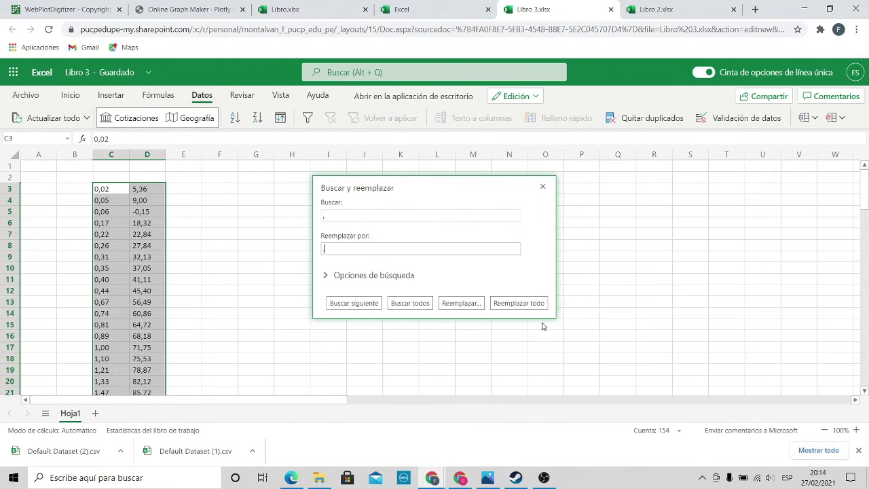
left_click(521, 303)
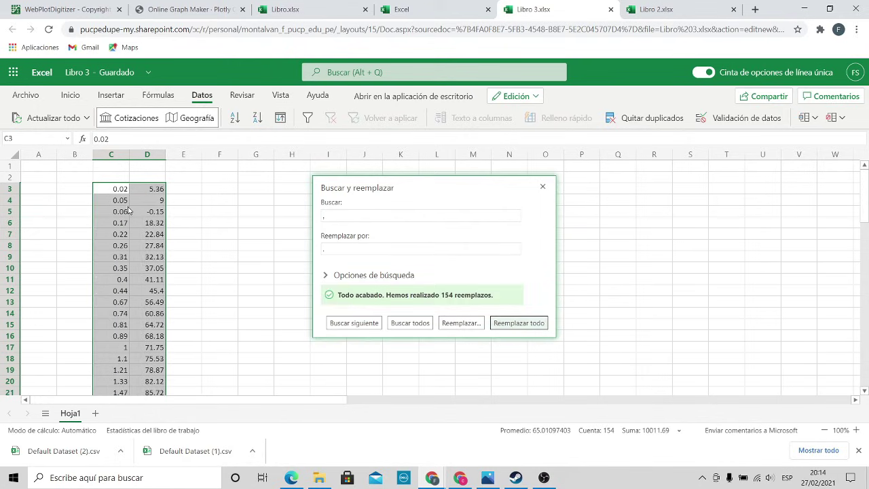
scroll(128, 214, "down", 3)
scroll(125, 215, "up", 3)
Step: Insert a scatter chart with lines and markers of columns C and D, then resize it
left_click(542, 186)
left_click(111, 95)
left_click(509, 117)
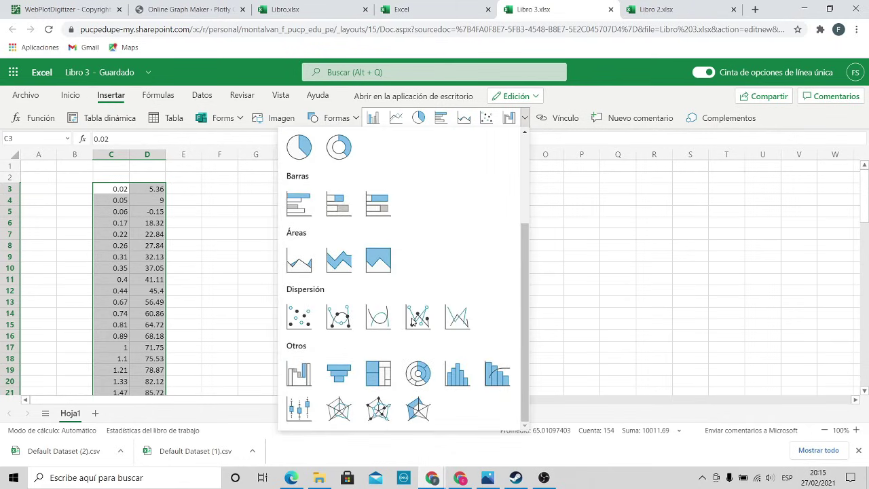
left_click(339, 317)
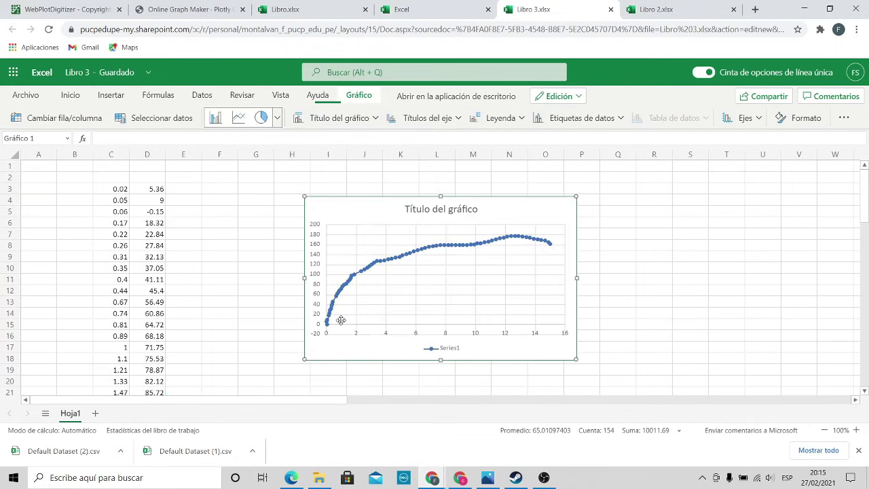
left_click_drag(576, 359, 532, 406)
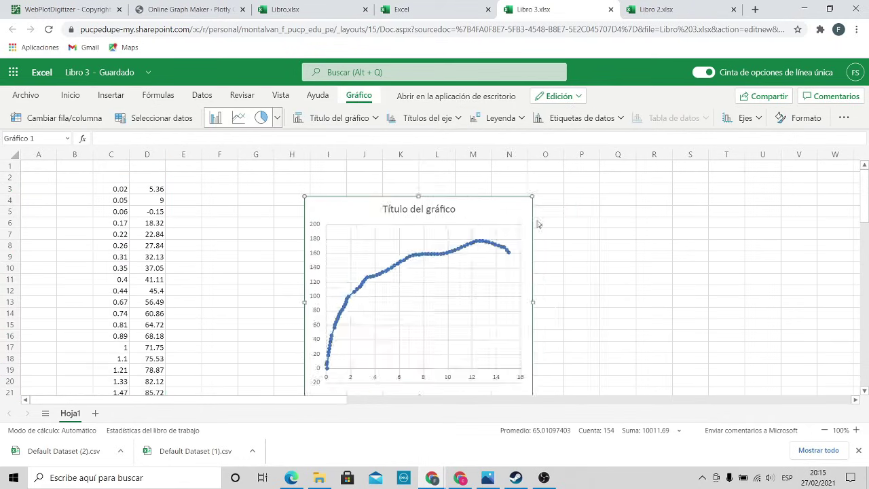
left_click_drag(528, 194, 591, 171)
Step: Switch to the Libro 2.xlsx and Libro.xlsx workbooks to compare their charts
left_click(434, 9)
left_click(651, 9)
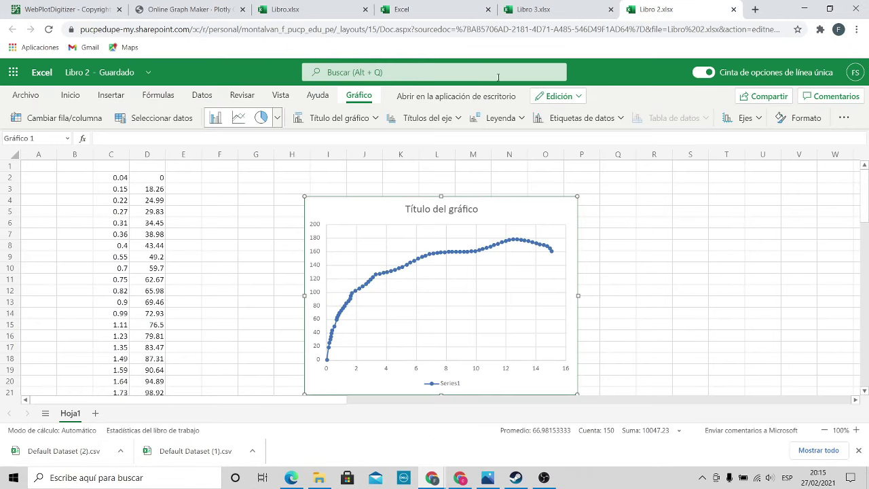
left_click(285, 9)
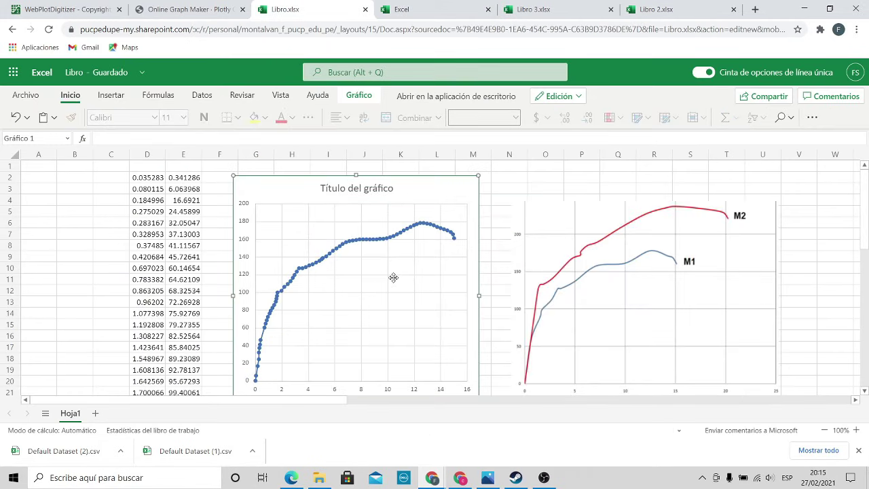